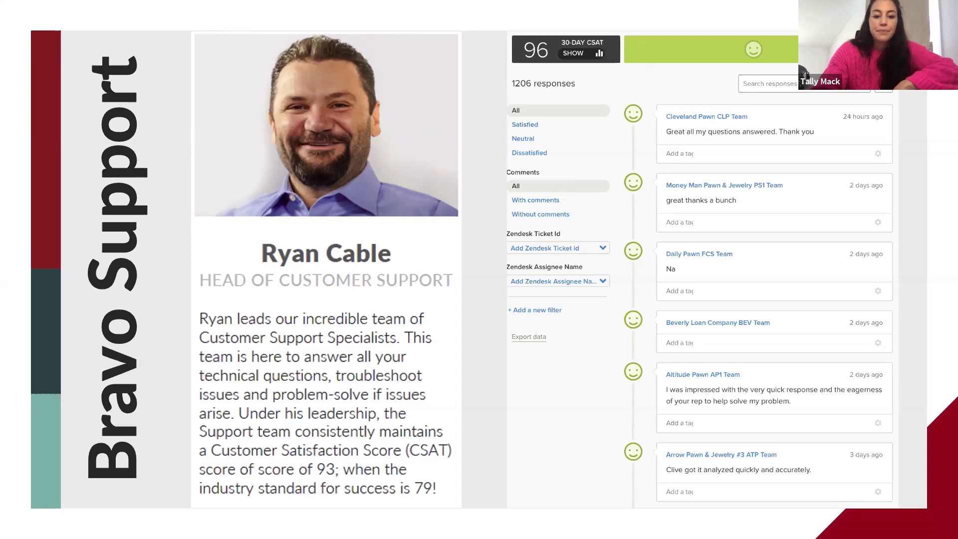
pyautogui.press('Right')
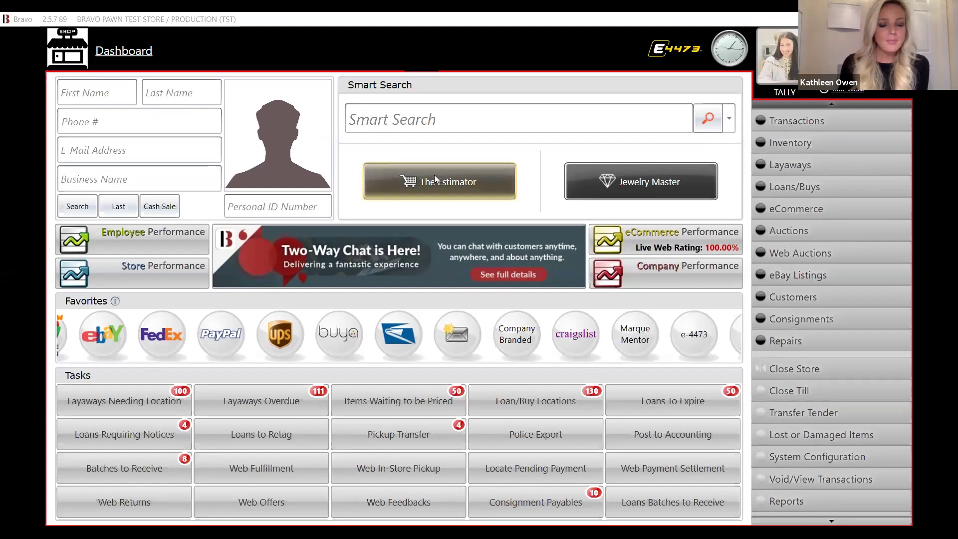
# - Search for XBOX in Smart Search and select the MICROSOFT XBOX ONE - CONSOLE - 500GB - 1540
pyautogui.click(540, 118)
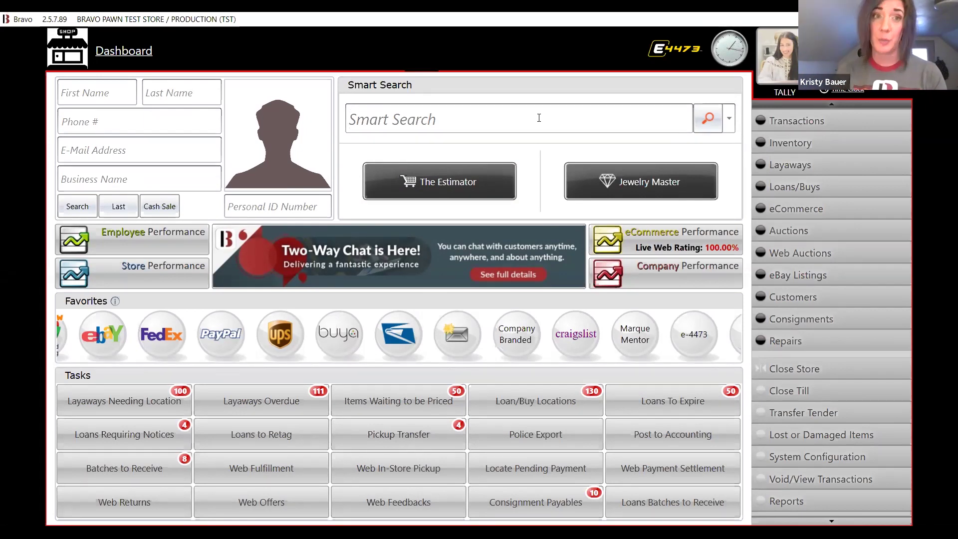
pyautogui.write('X')
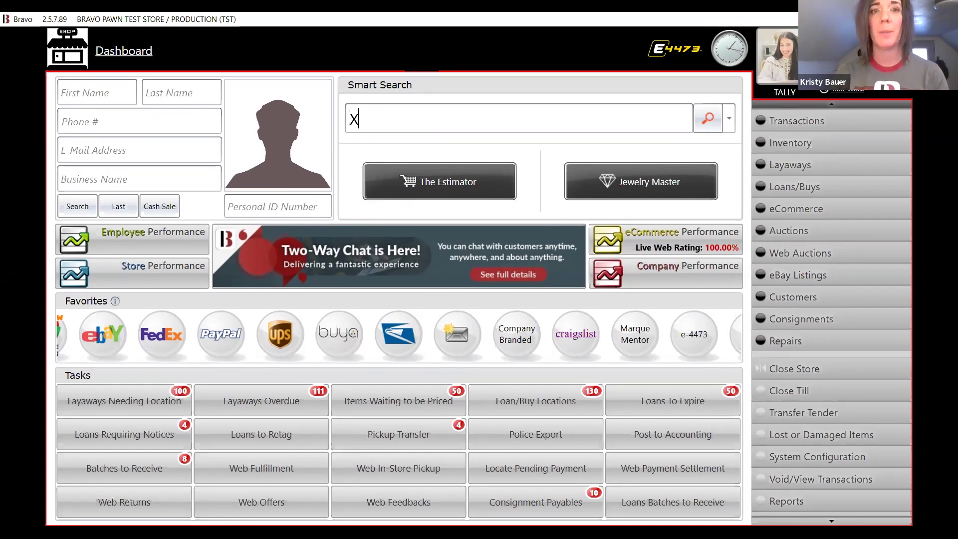
pyautogui.write('BOX')
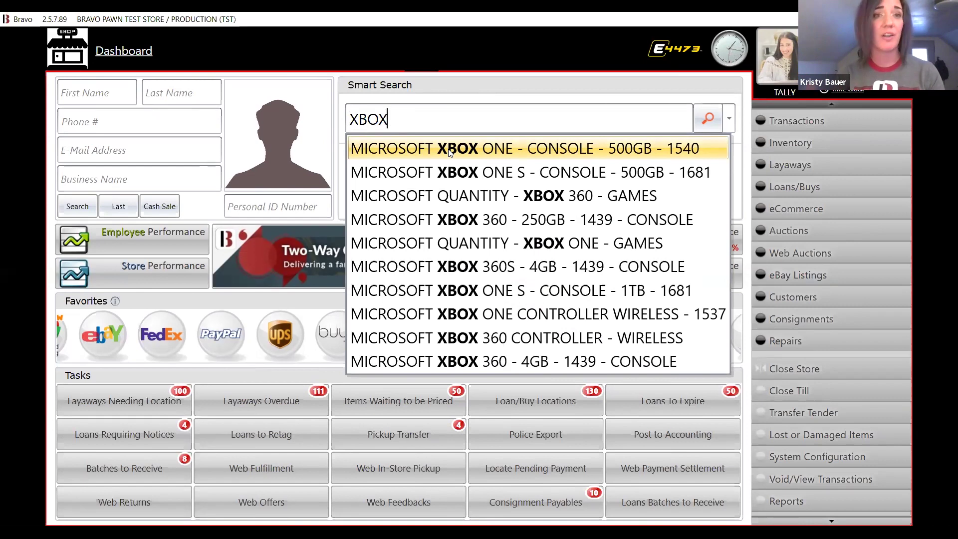
pyautogui.click(449, 152)
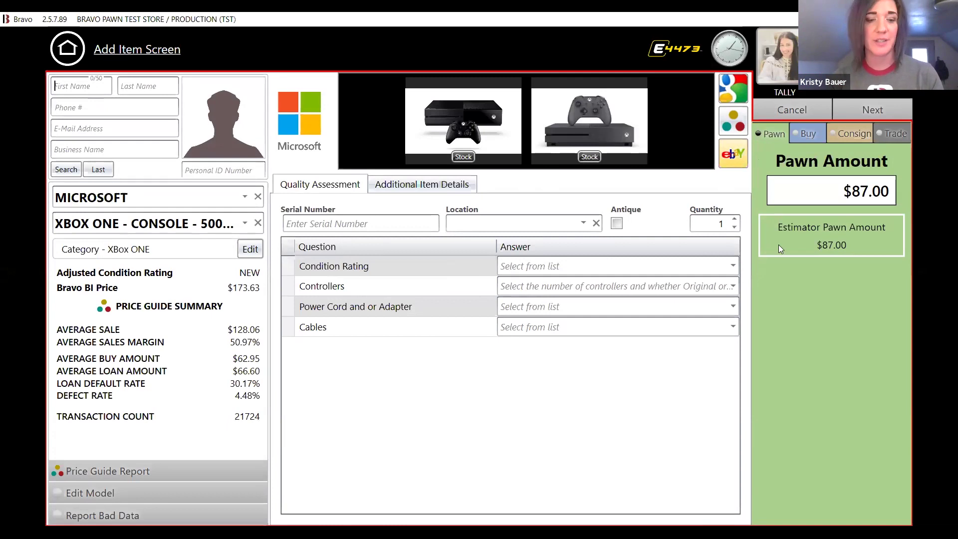
# - Compare the console's Buy terms with its Pawn terms, and rate its condition as 85% - Good for the pawn
pyautogui.click(792, 135)
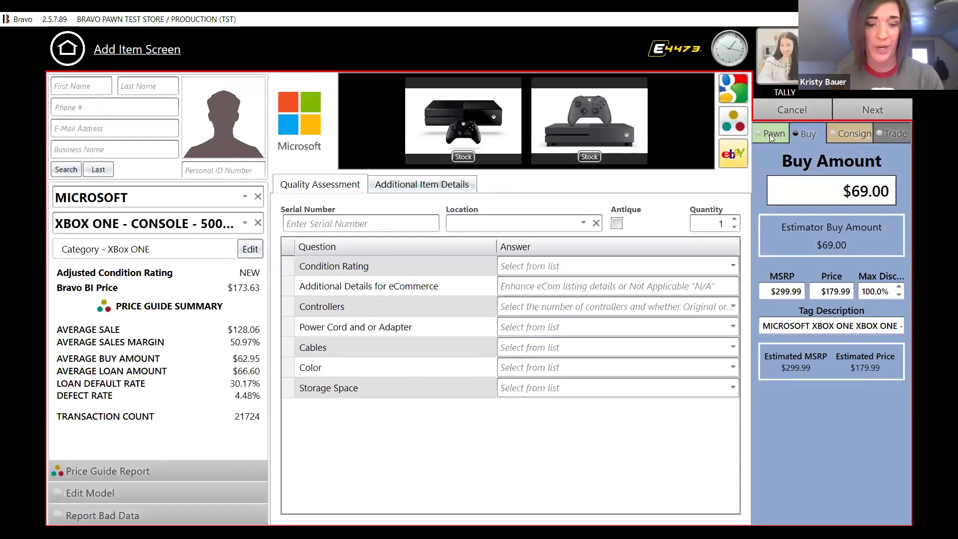
pyautogui.click(763, 138)
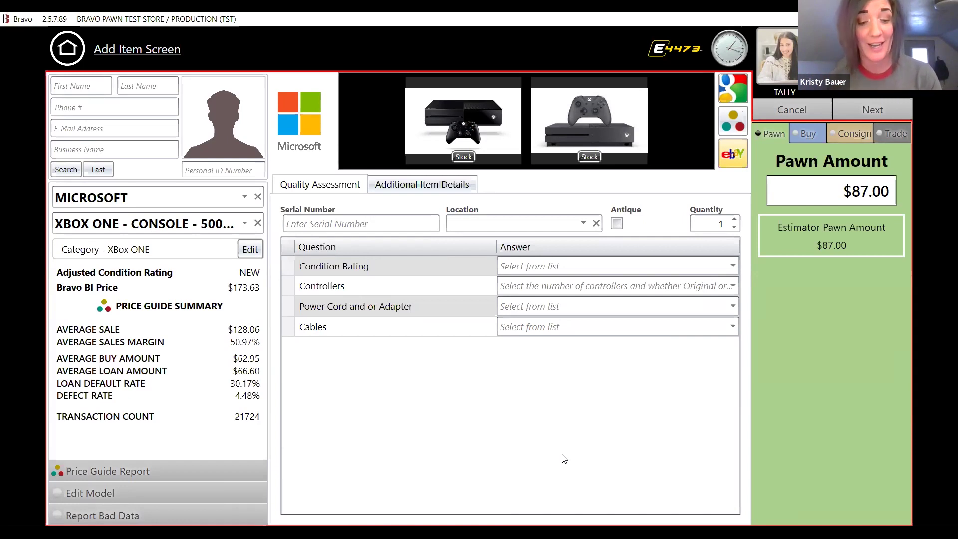
pyautogui.click(731, 268)
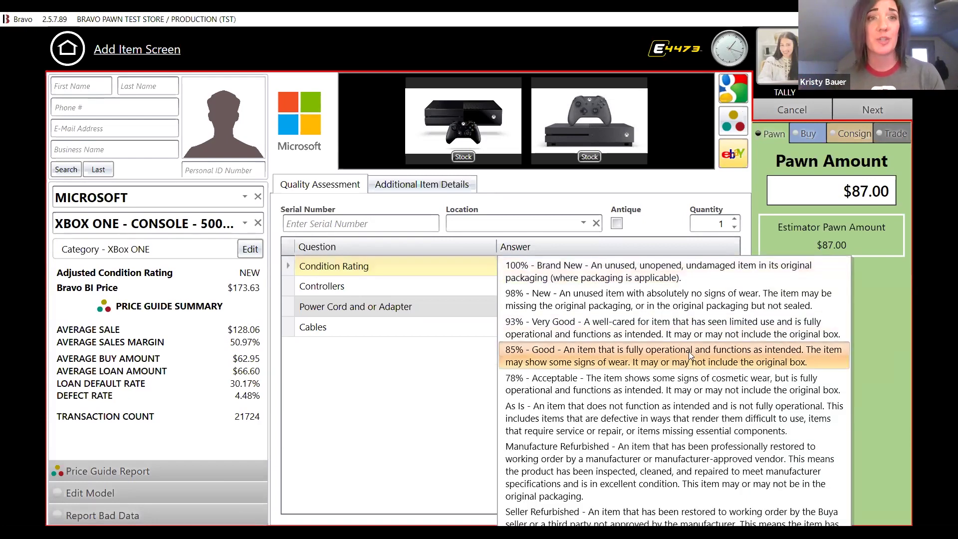
pyautogui.click(689, 351)
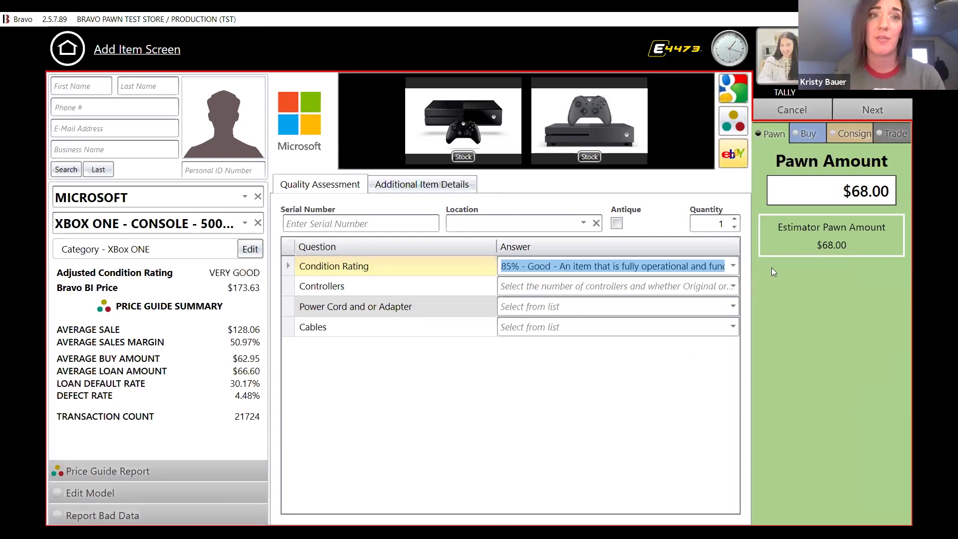
# - Try two or more original game controllers as the Controllers answer, and settle on "YES - But / Includes 1 - 3rd party game controller"
pyautogui.click(734, 289)
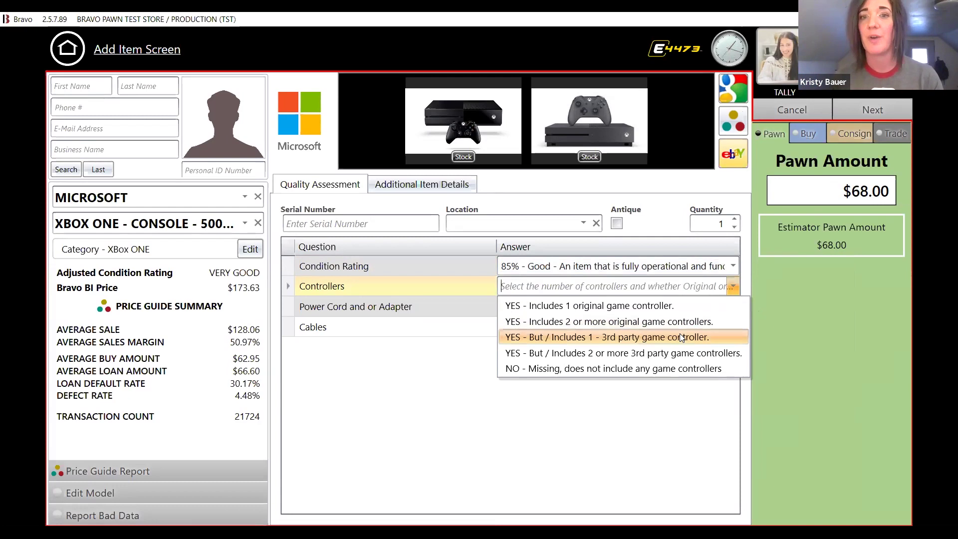
pyautogui.click(676, 329)
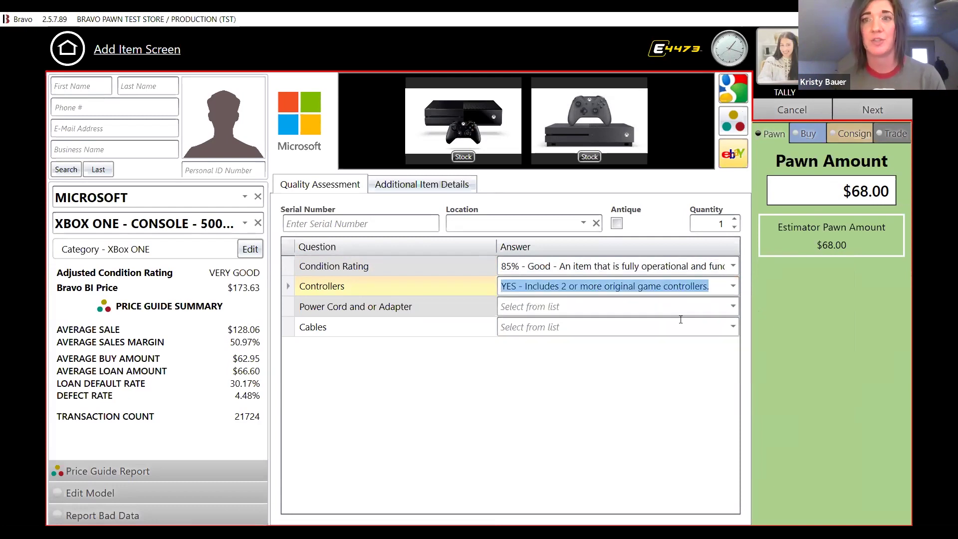
pyautogui.click(730, 292)
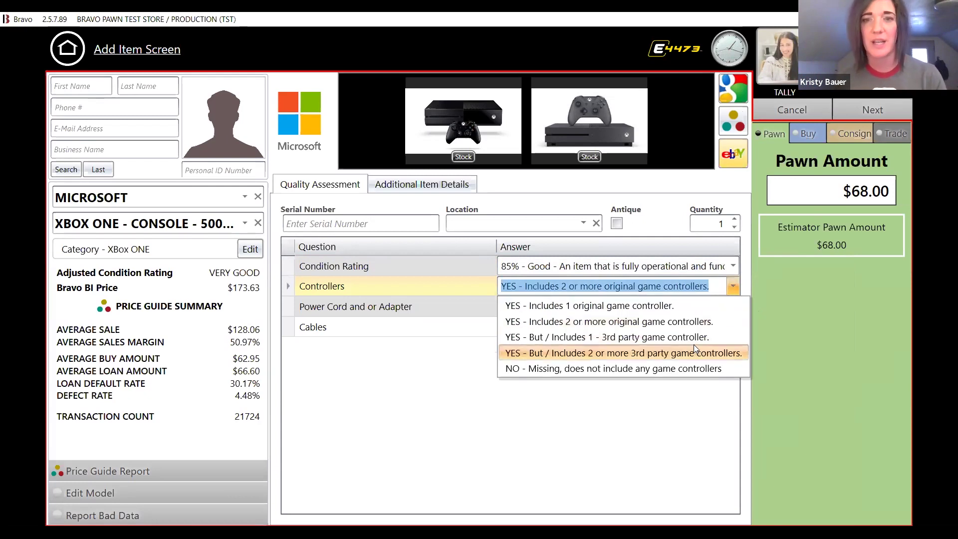
pyautogui.click(695, 343)
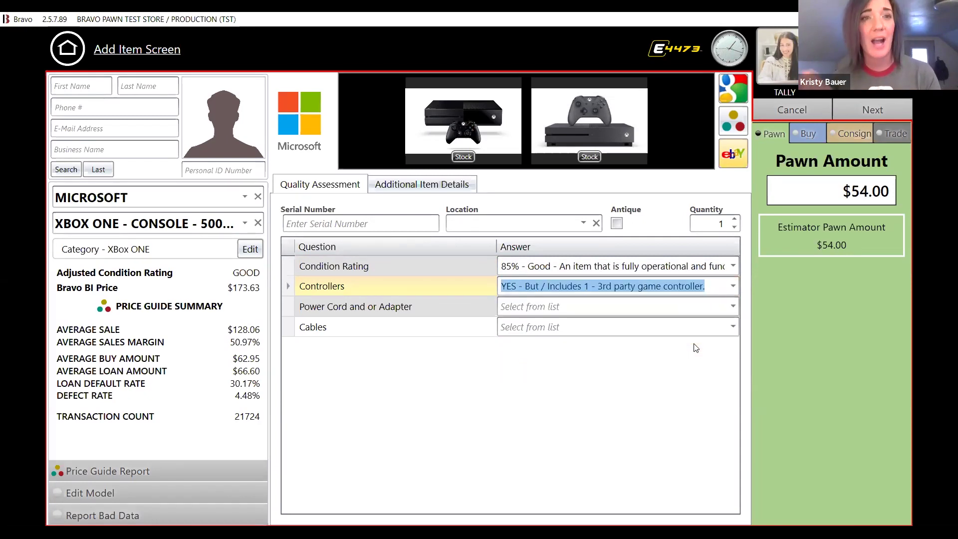
# - Record that the power cord or adapter is included and that the cables are missing
pyautogui.click(732, 307)
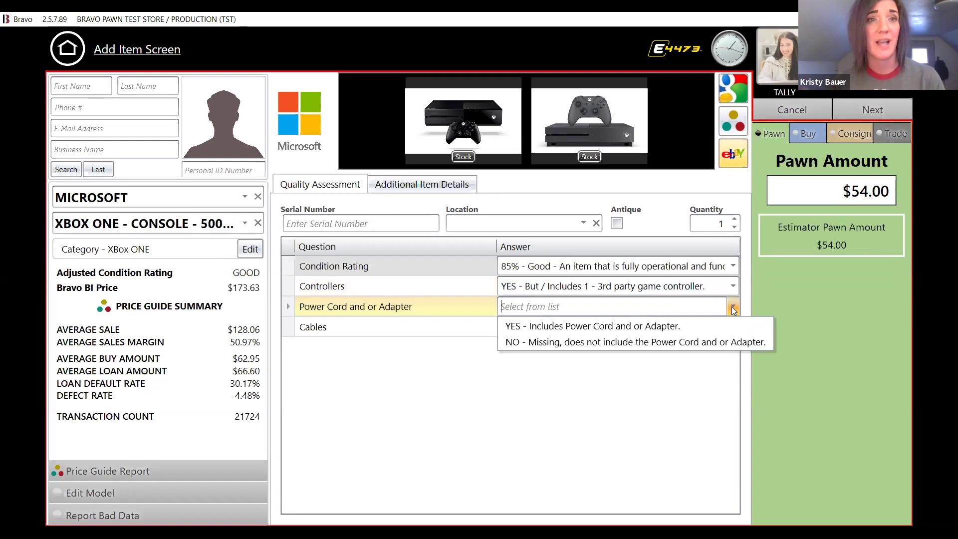
pyautogui.click(708, 331)
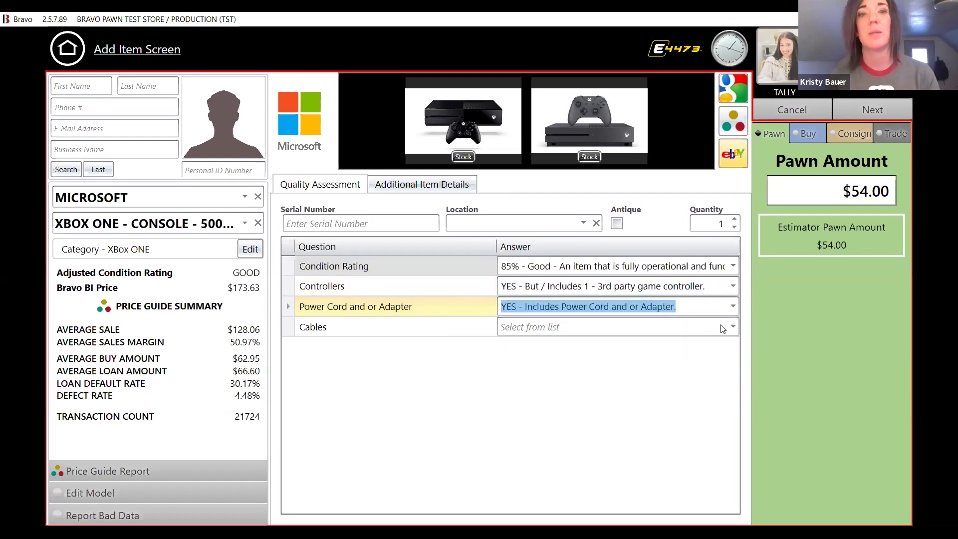
pyautogui.click(729, 329)
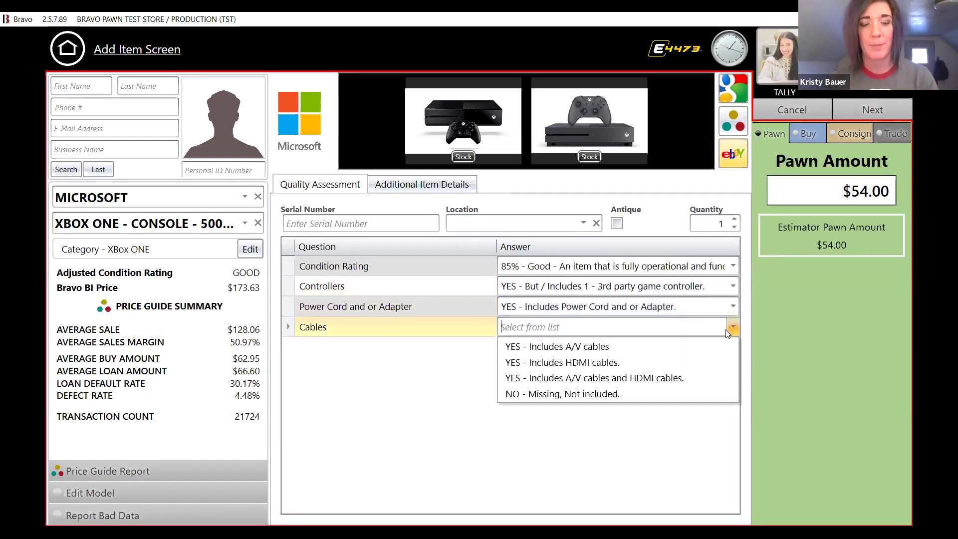
pyautogui.click(677, 393)
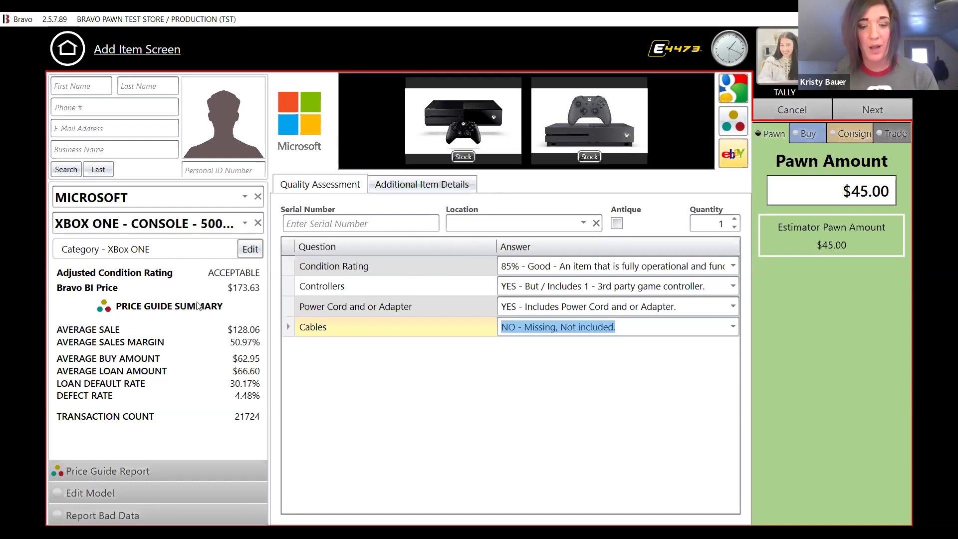
# - Open the Price Guide Report for the console and examine its quantities, loan analysis and average loan amounts by condition
pyautogui.click(148, 471)
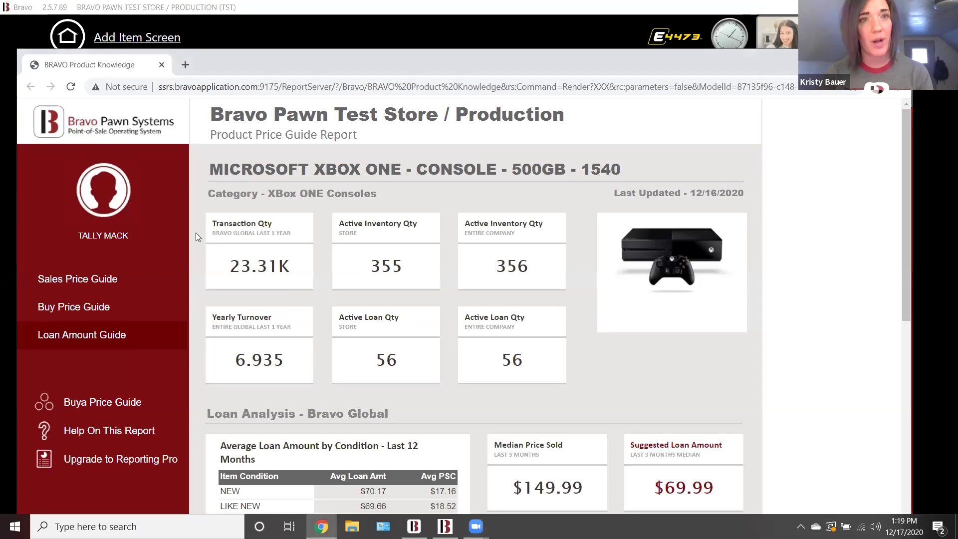
pyautogui.scroll(-3, 196, 233)
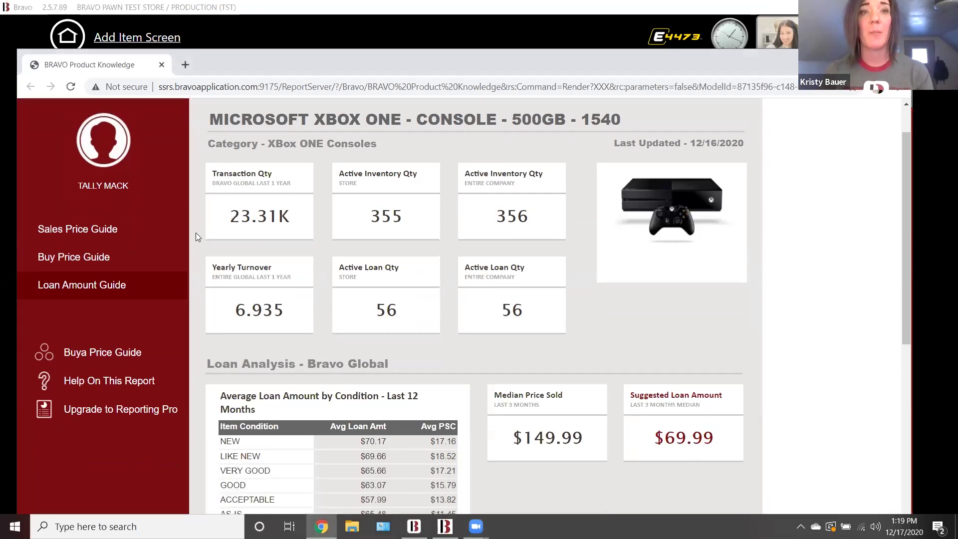
pyautogui.scroll(-1, 195, 233)
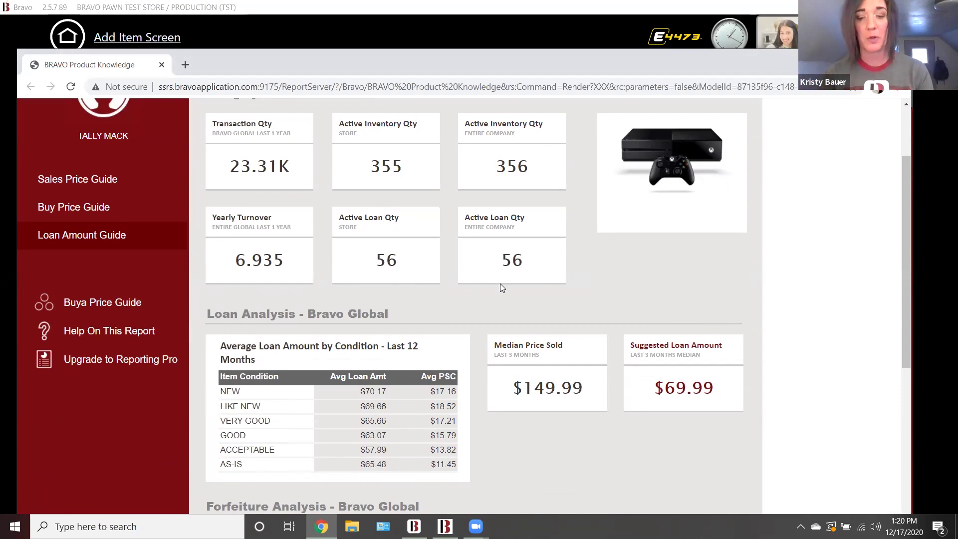
pyautogui.scroll(-1, 500, 288)
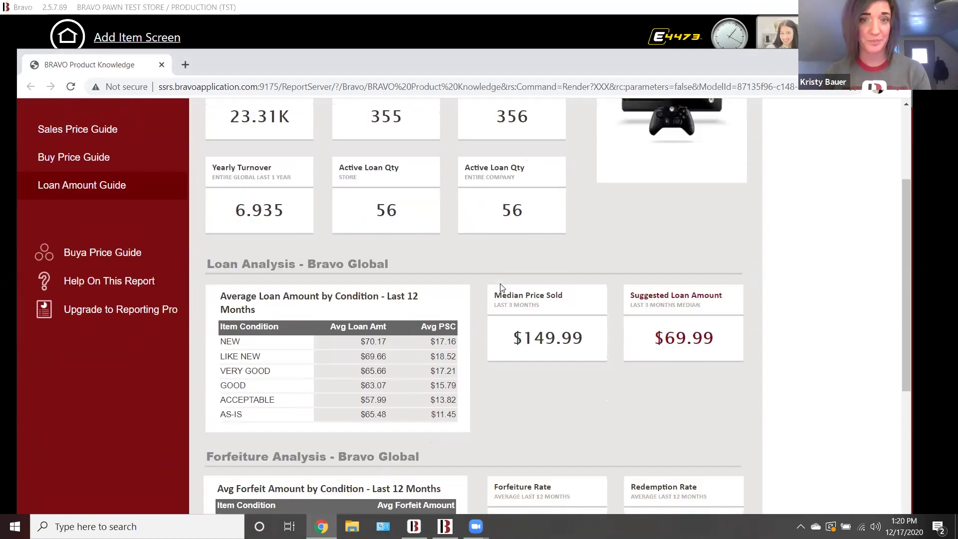
# - Return to the Add Item screen and look up comparable eBay listings for the console
pyautogui.click(931, 165)
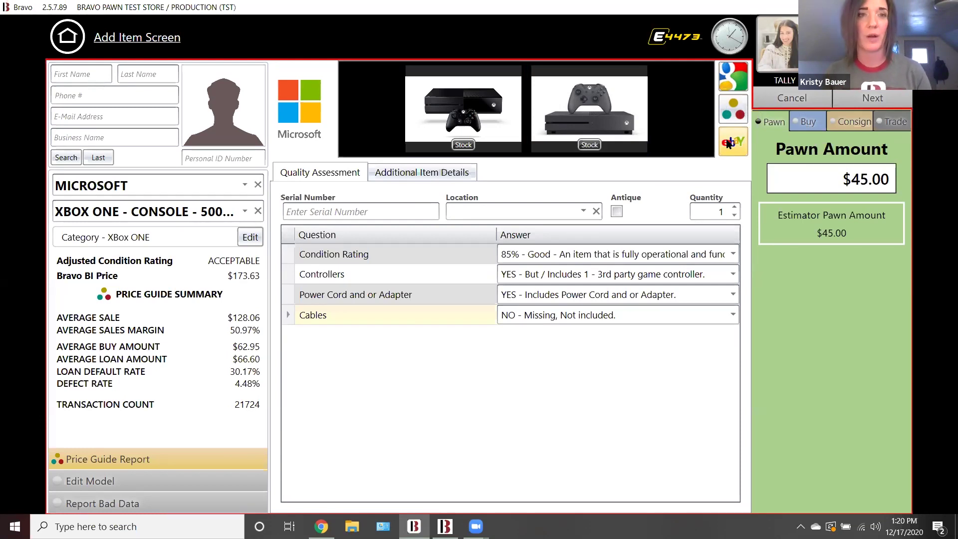
pyautogui.click(740, 100)
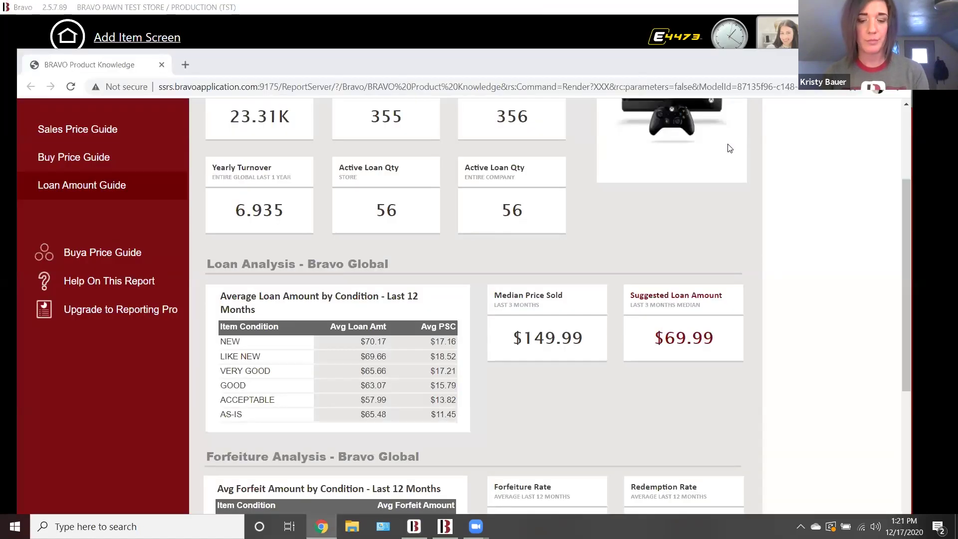
pyautogui.click(729, 148)
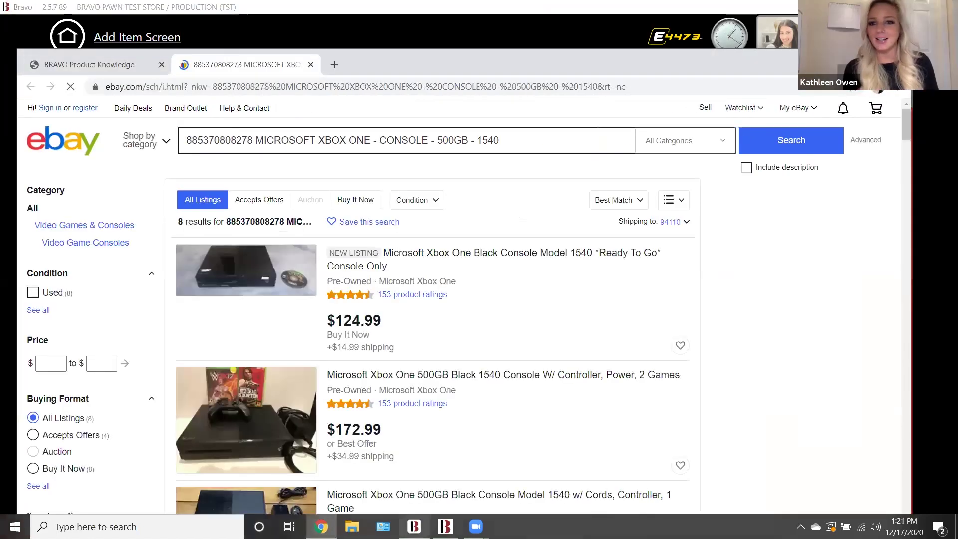
# - Switch to the Bravo Staging application and resume the last session by entering the account password
pyautogui.click(414, 526)
pyautogui.click(445, 526)
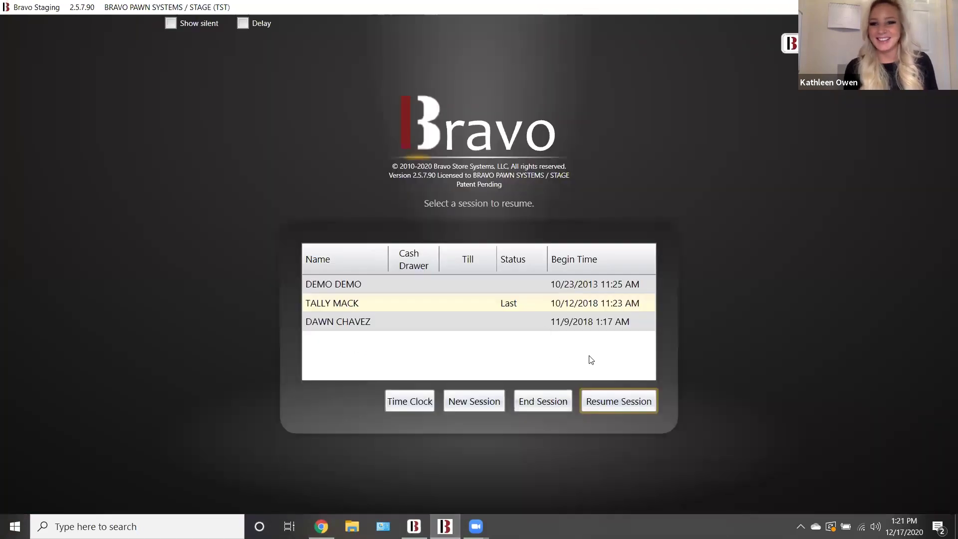
pyautogui.click(600, 395)
pyautogui.write('••••')
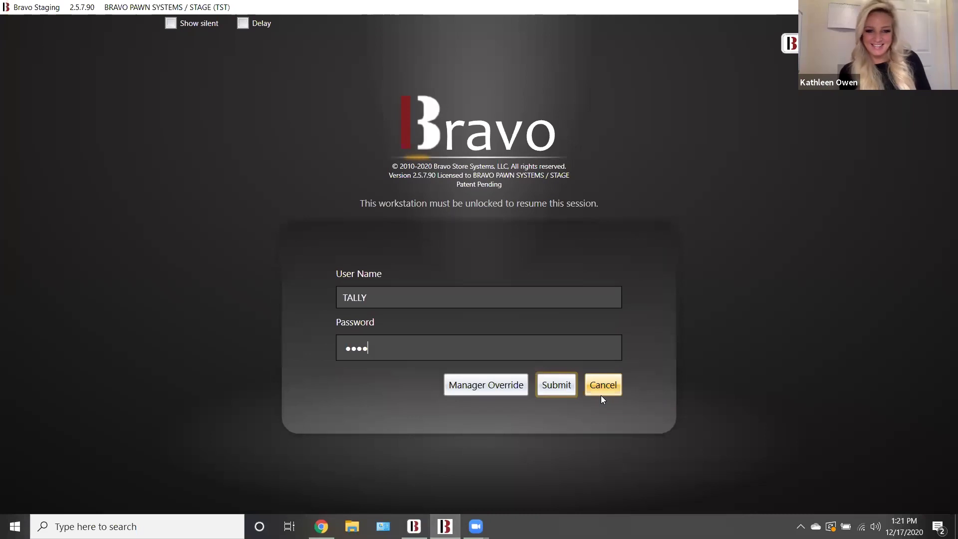
pyautogui.press('Return')
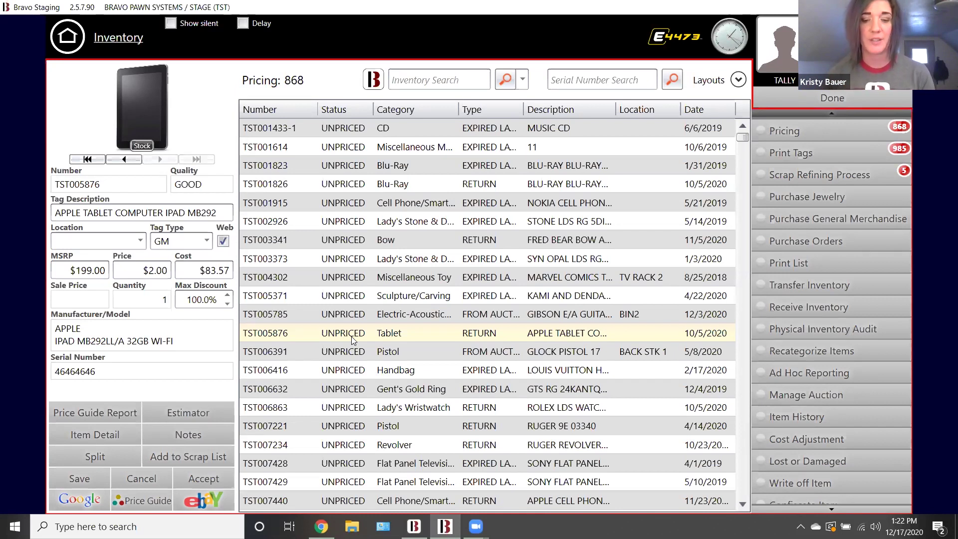
# - Open the web listing details of the Apple iPad MB292 tablet and select eBay and Company Branded as additional sales channels
pyautogui.click(224, 244)
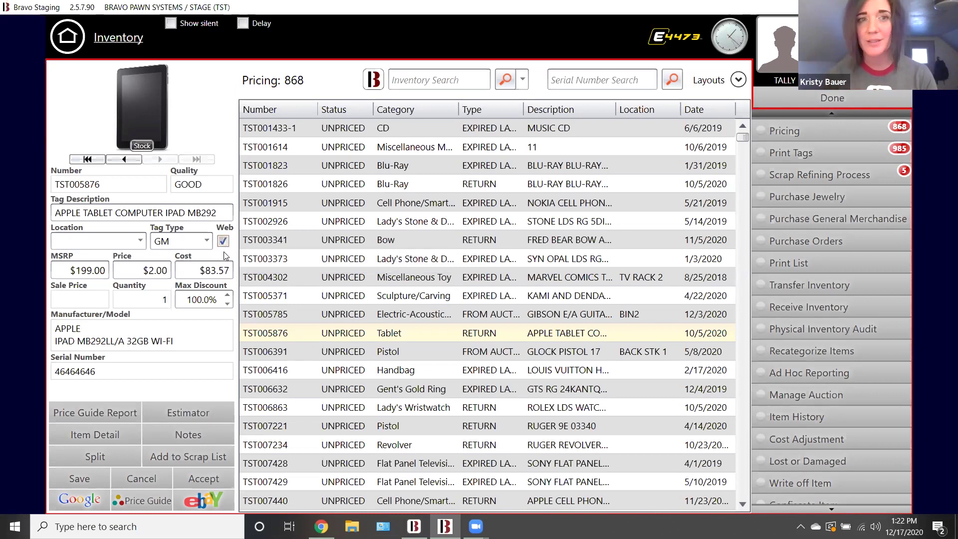
pyautogui.click(223, 242)
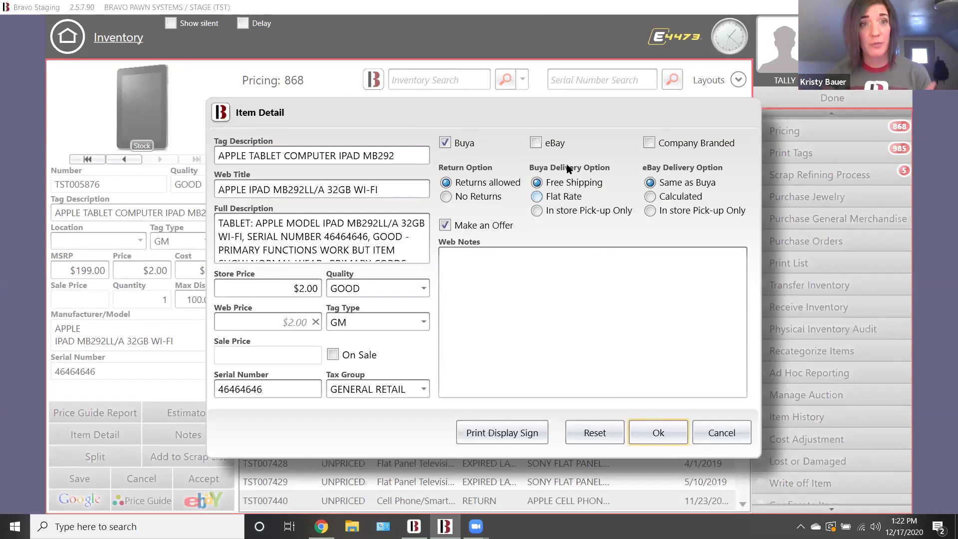
pyautogui.click(398, 188)
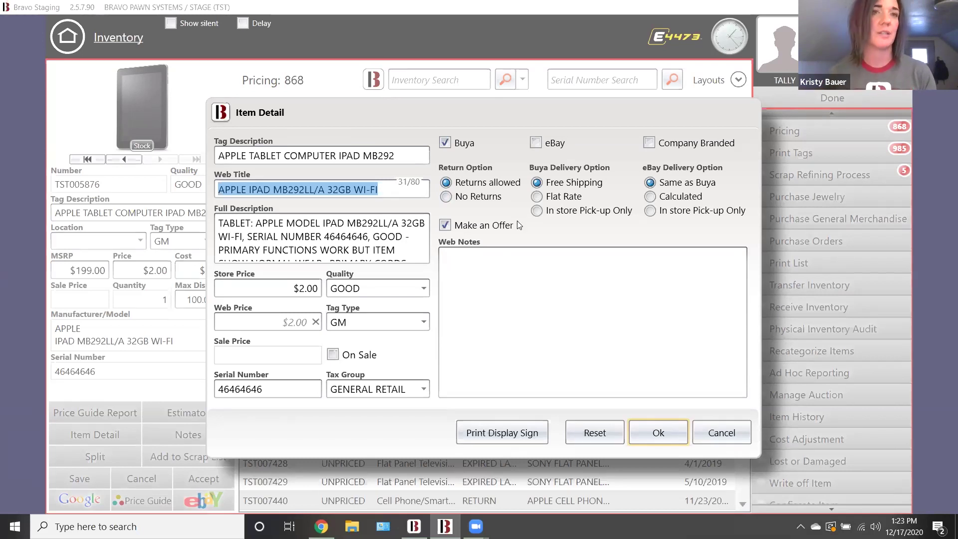
pyautogui.click(538, 143)
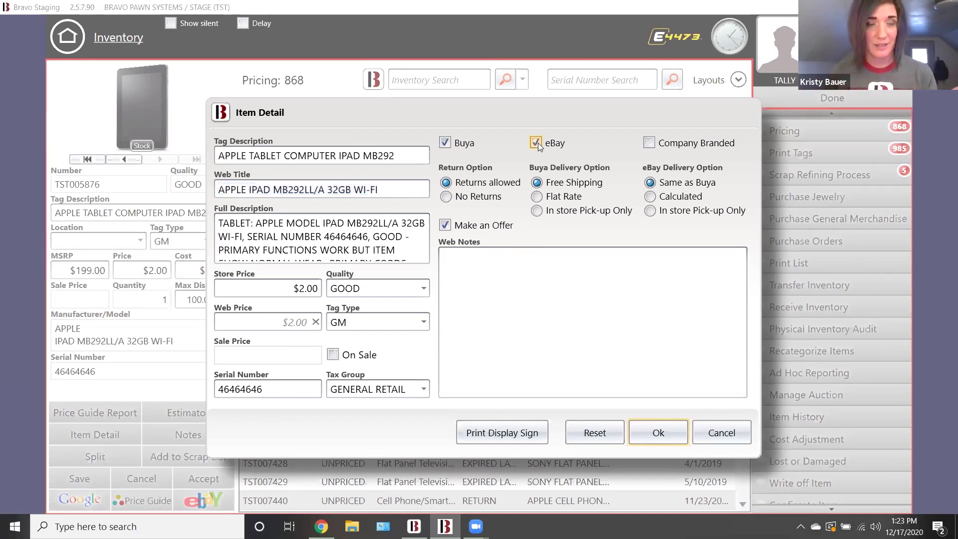
pyautogui.click(647, 143)
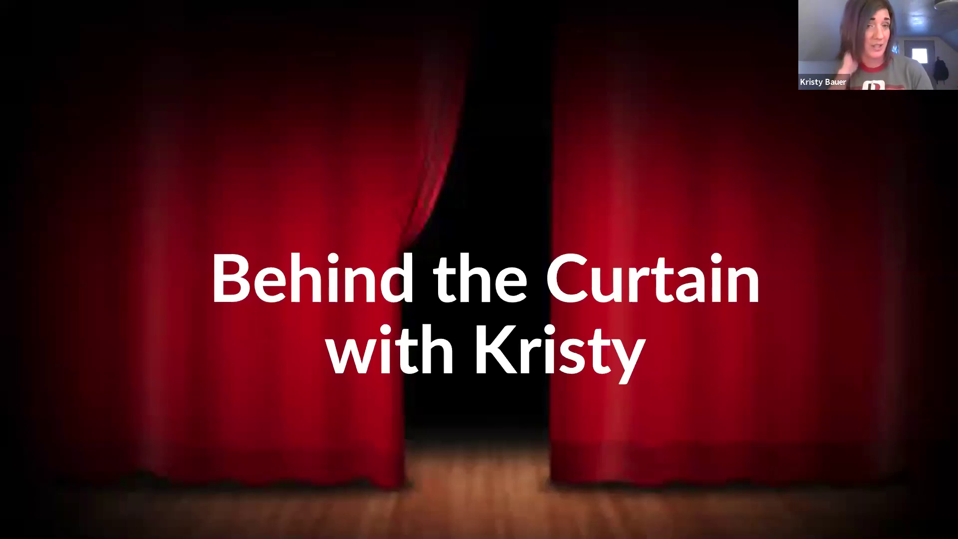
pyautogui.press('Right')
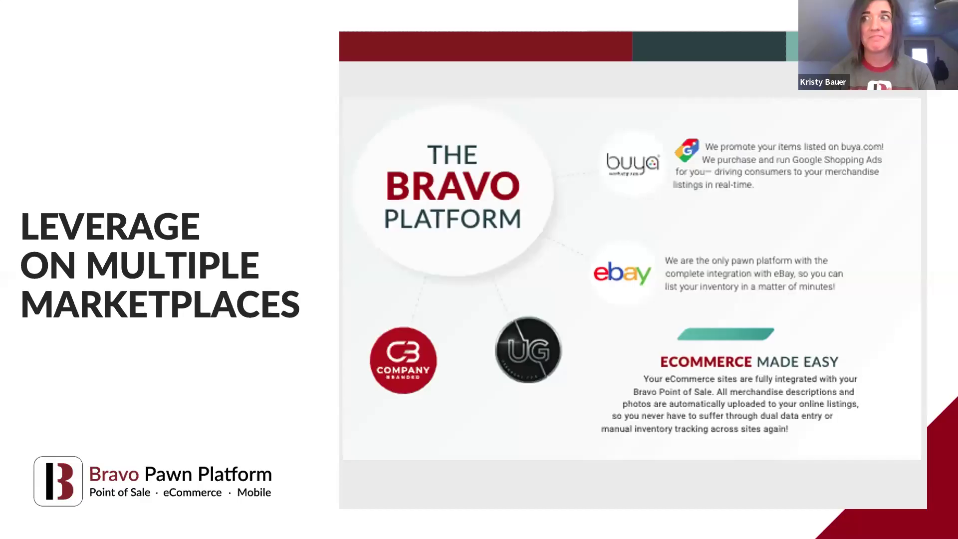